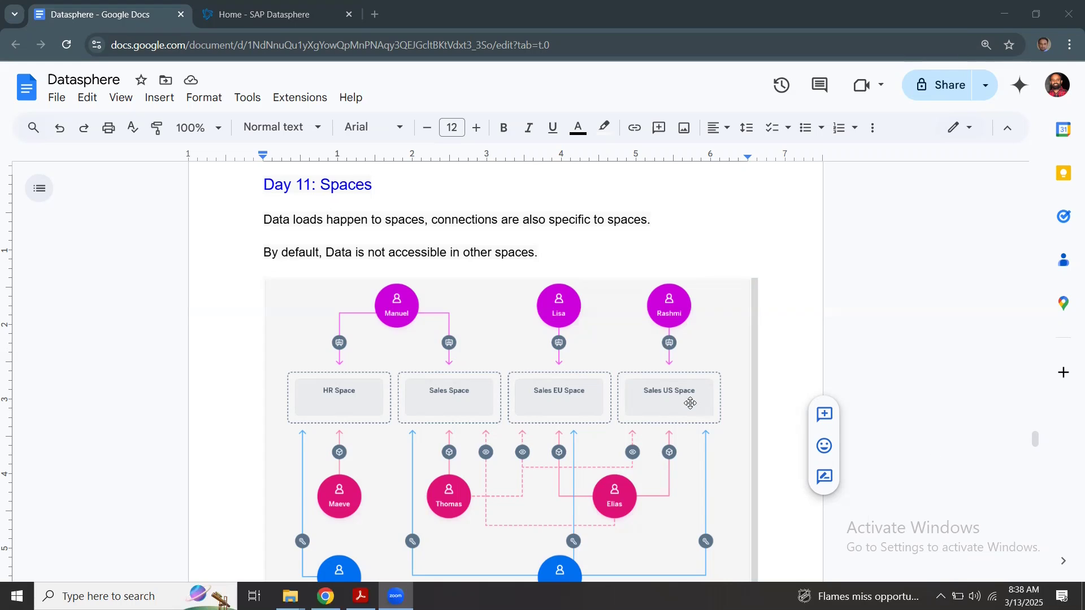
- Scroll through the notes, then switch to the 'Home - SAP Datasphere' tab
scroll(691, 404, down, 1)
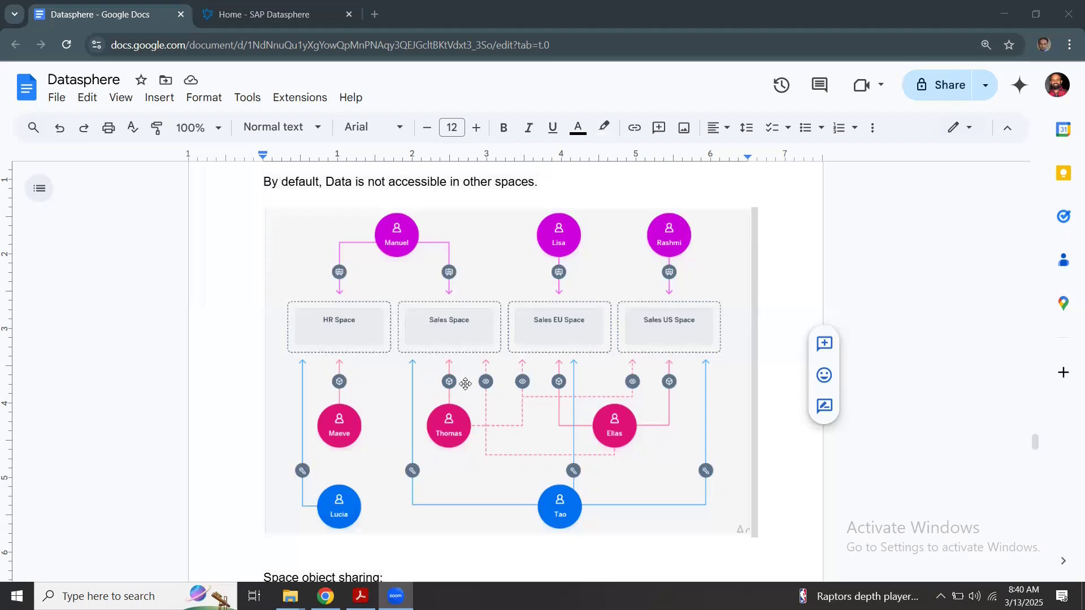
scroll(466, 385, down, 1)
scroll(465, 385, down, 10)
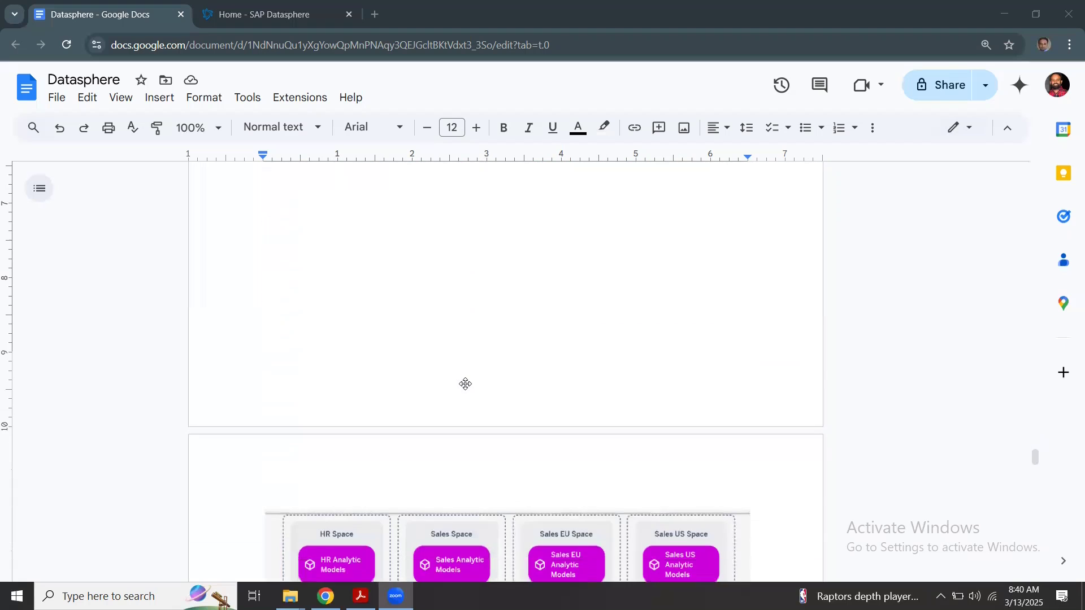
scroll(465, 384, down, 2)
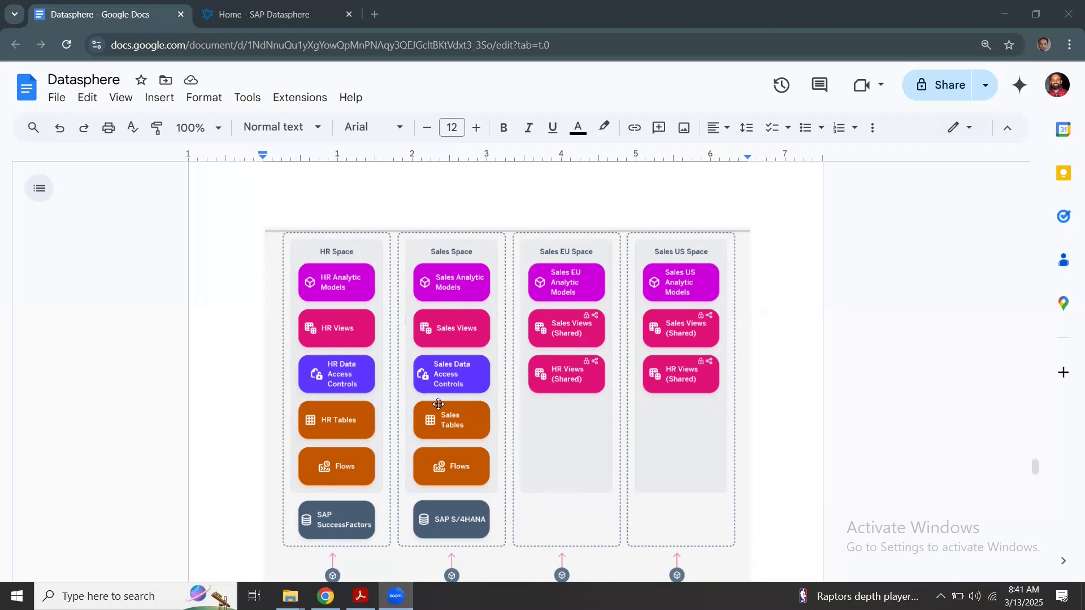
scroll(444, 359, down, 1)
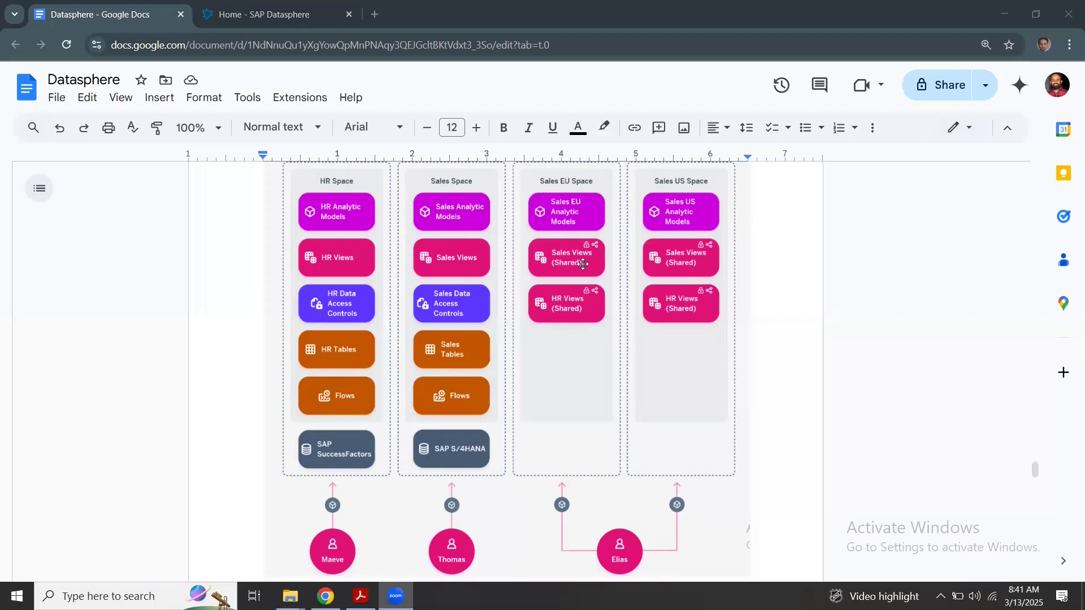
scroll(594, 374, down, 2)
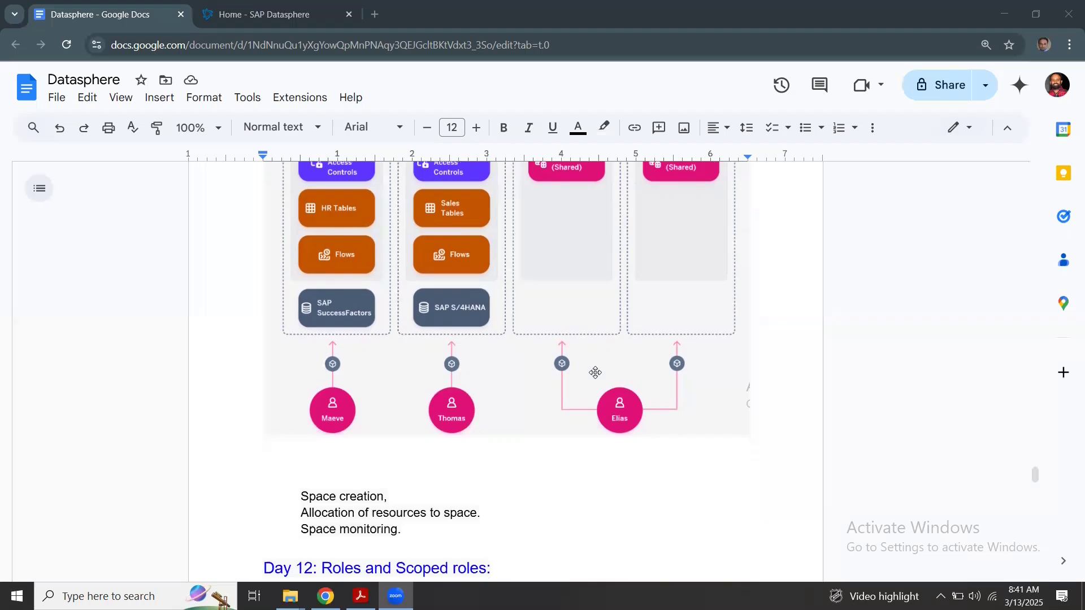
scroll(596, 373, up, 1)
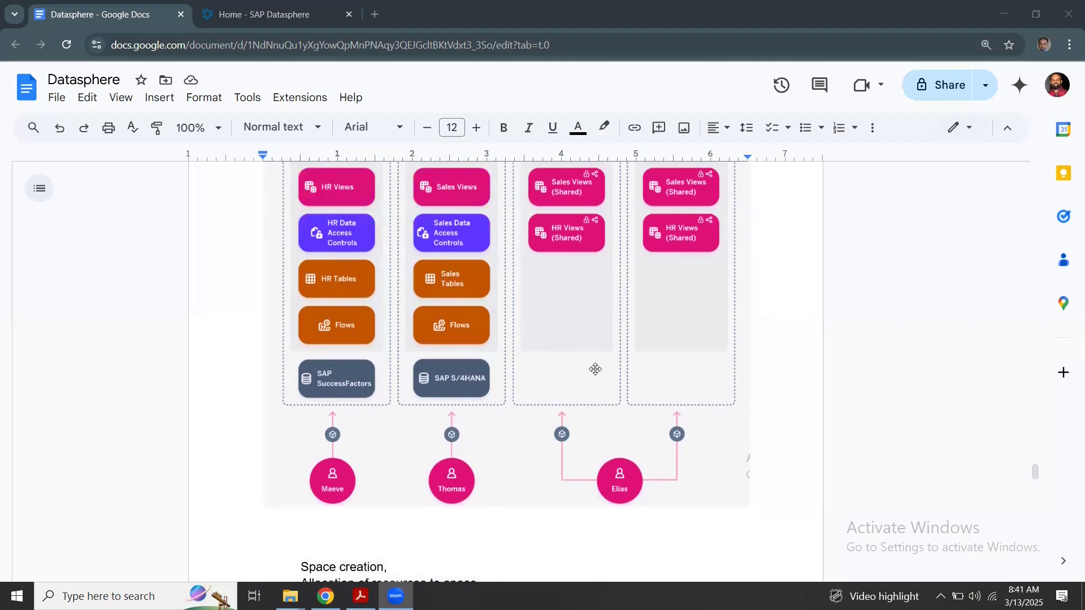
scroll(596, 373, down, 1)
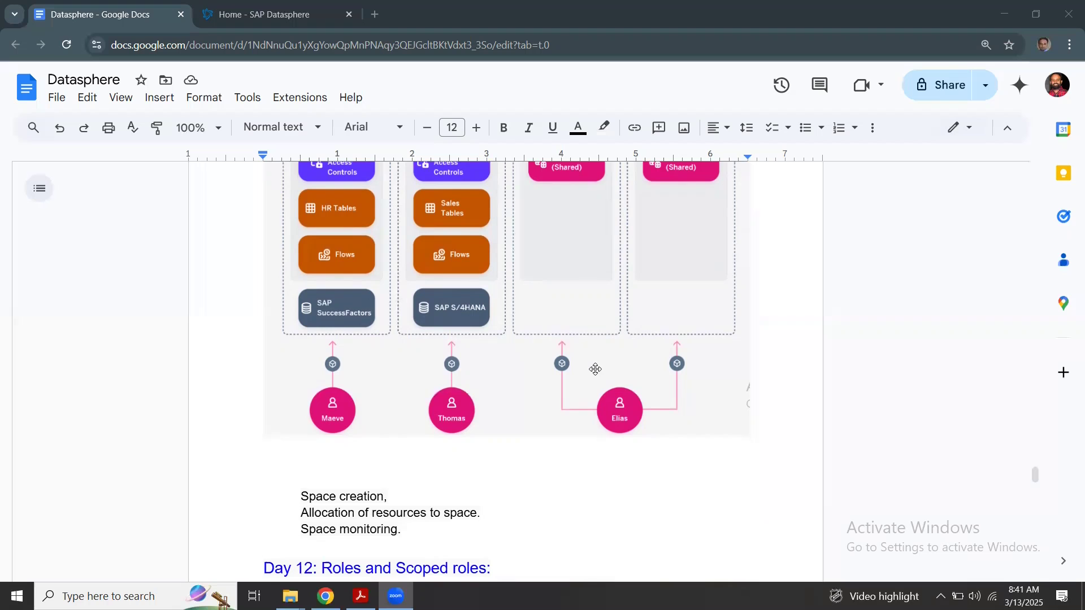
click(290, 17)
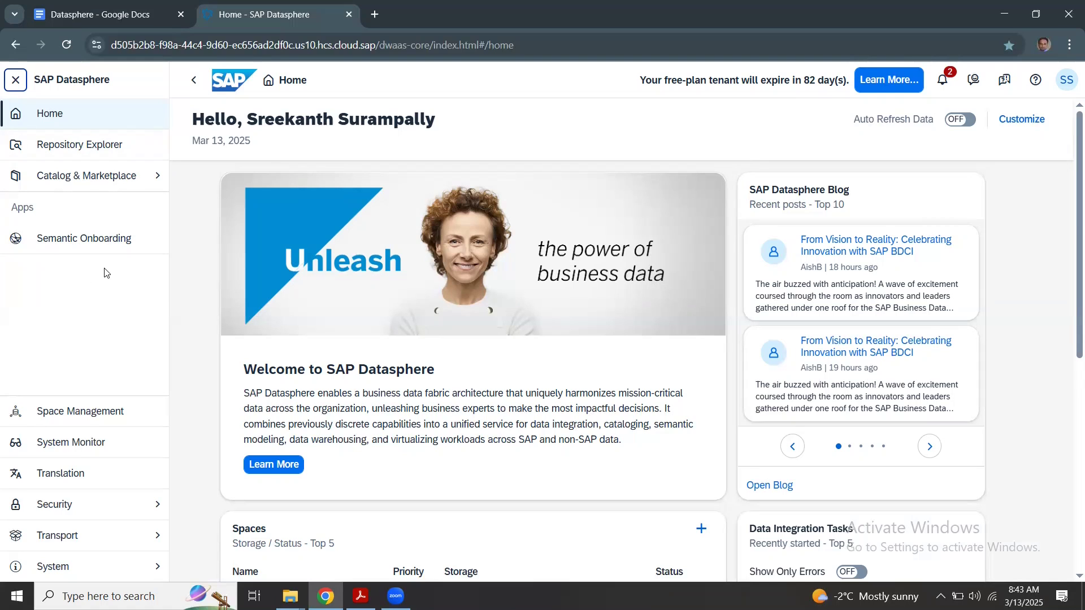
- Open Space Management to see IT_CENTRAL using 823.3 KB of 2 GB disk
click(73, 412)
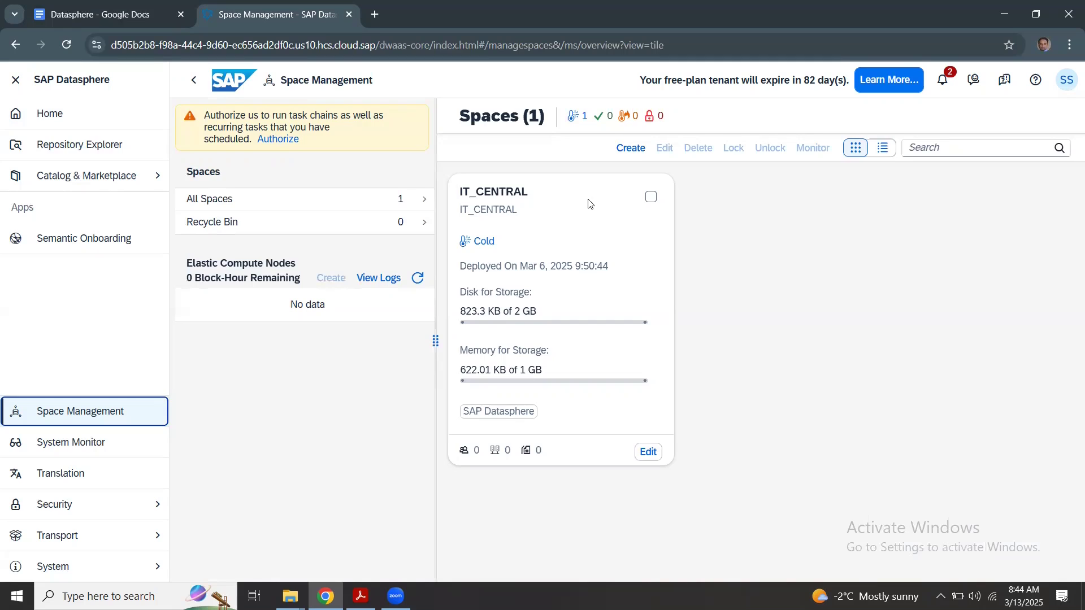
- Create a space named HR, letting its space ID auto-fill as HR
click(630, 148)
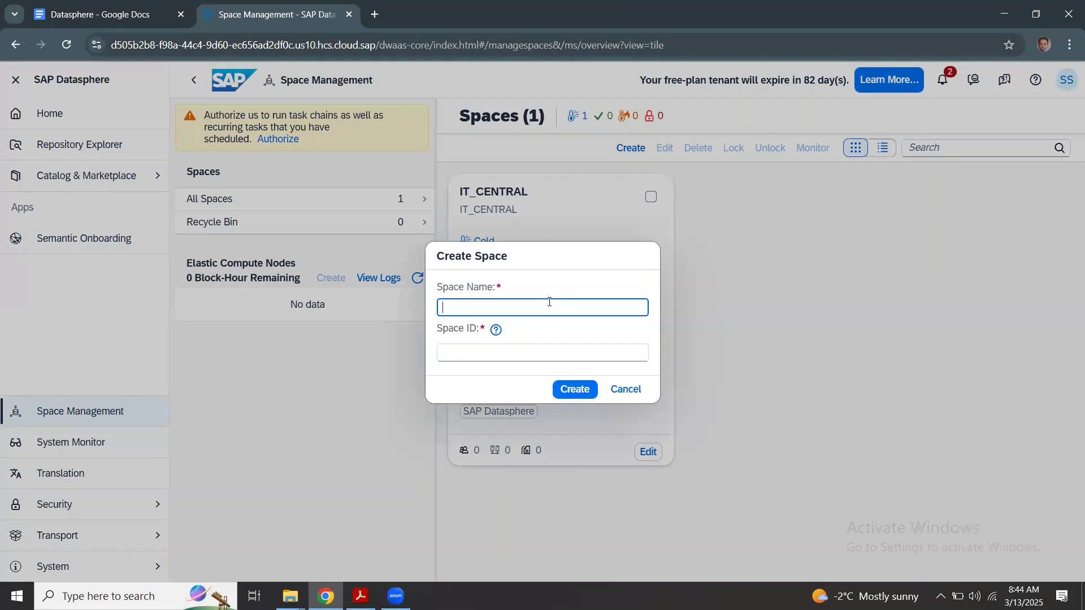
text(HR)
click(576, 392)
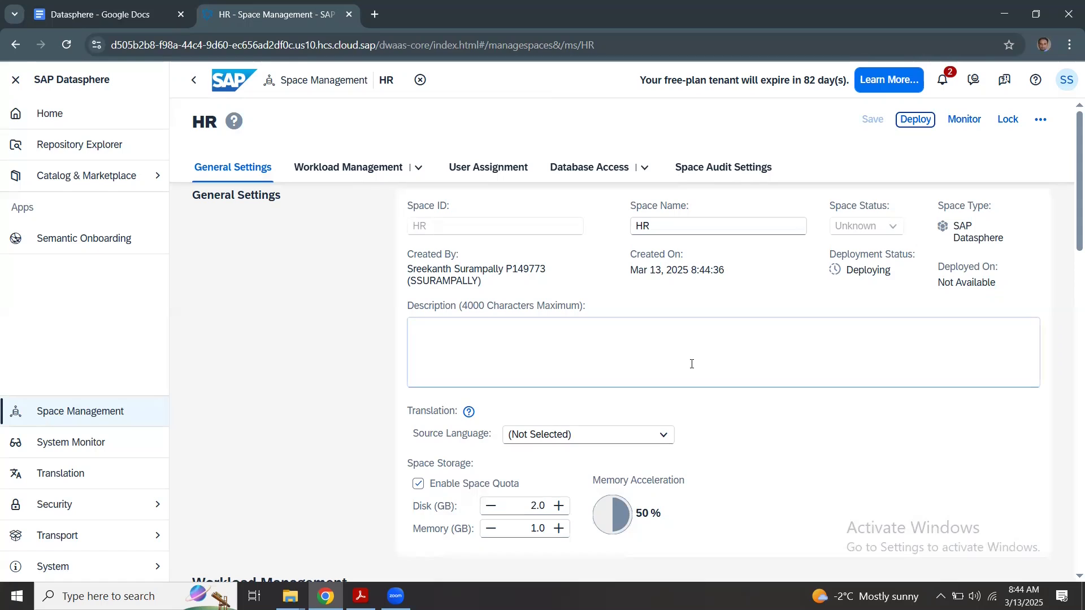
- Choose English (United States) as the HR space's translation source language
click(664, 440)
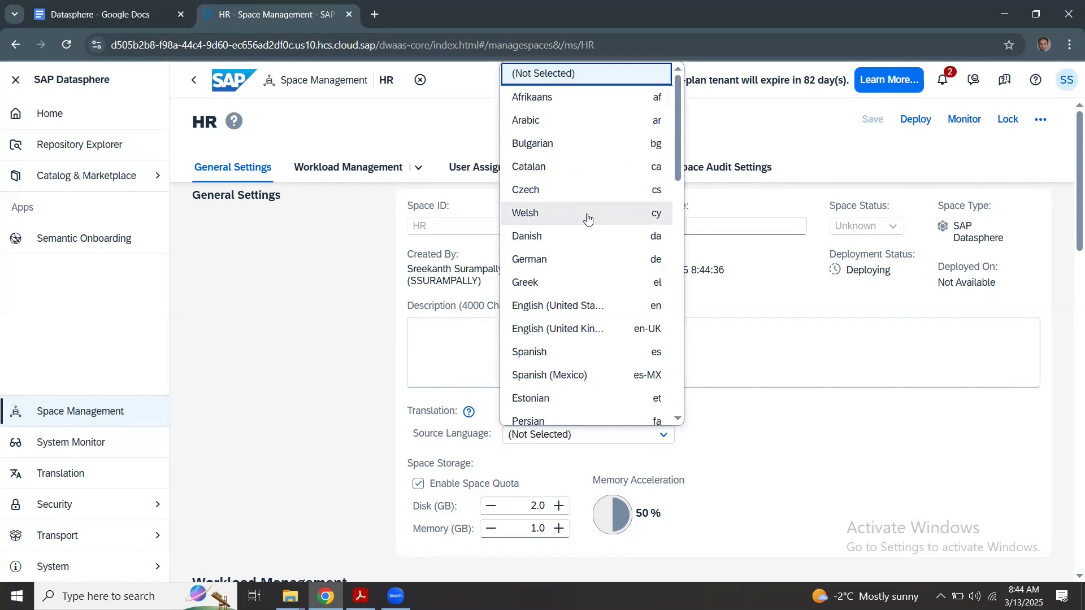
scroll(585, 283, down, 1)
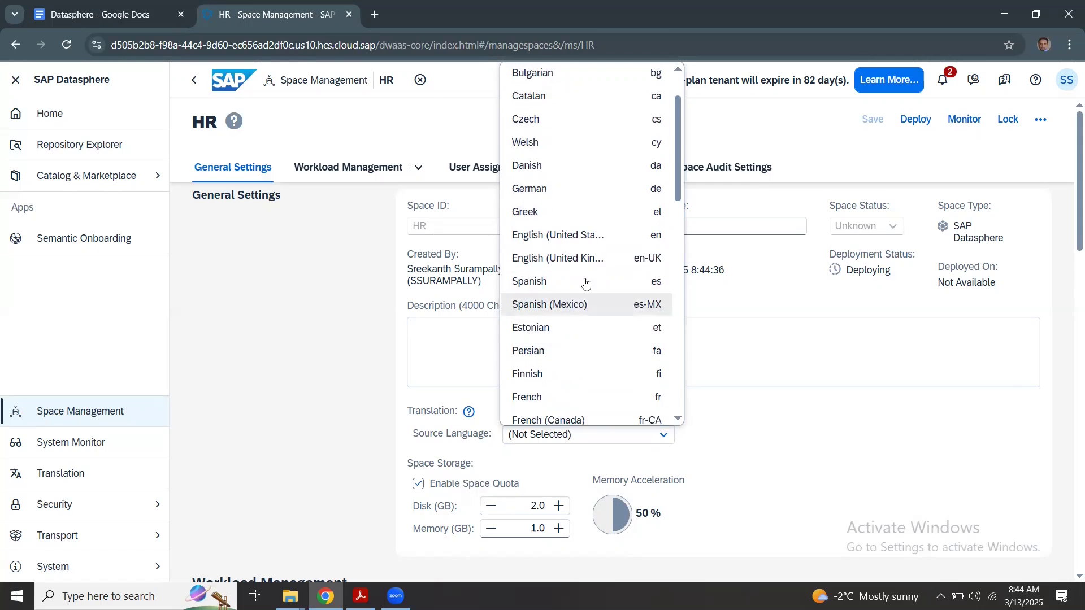
click(587, 235)
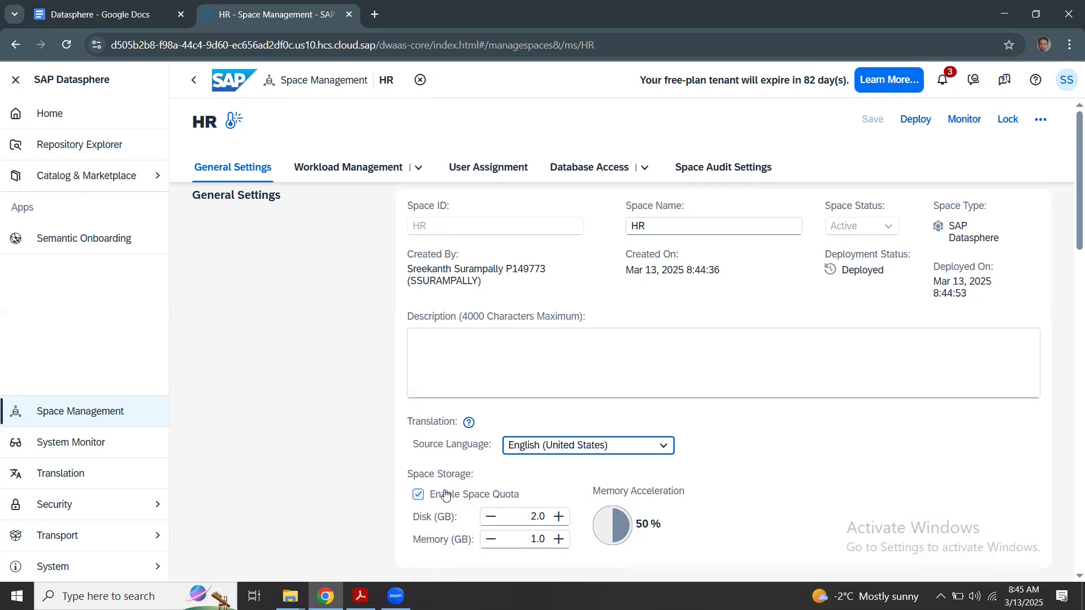
click(447, 495)
click(448, 495)
scroll(554, 515, down, 1)
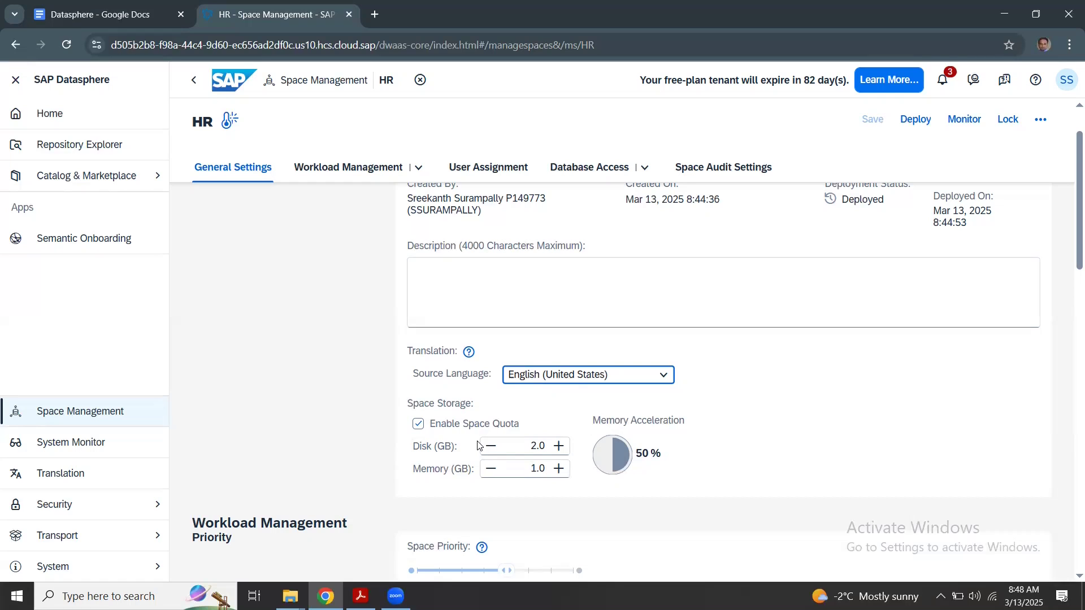
- Scroll the HR space's General Settings down toward the Workload Management Priority section
click(794, 441)
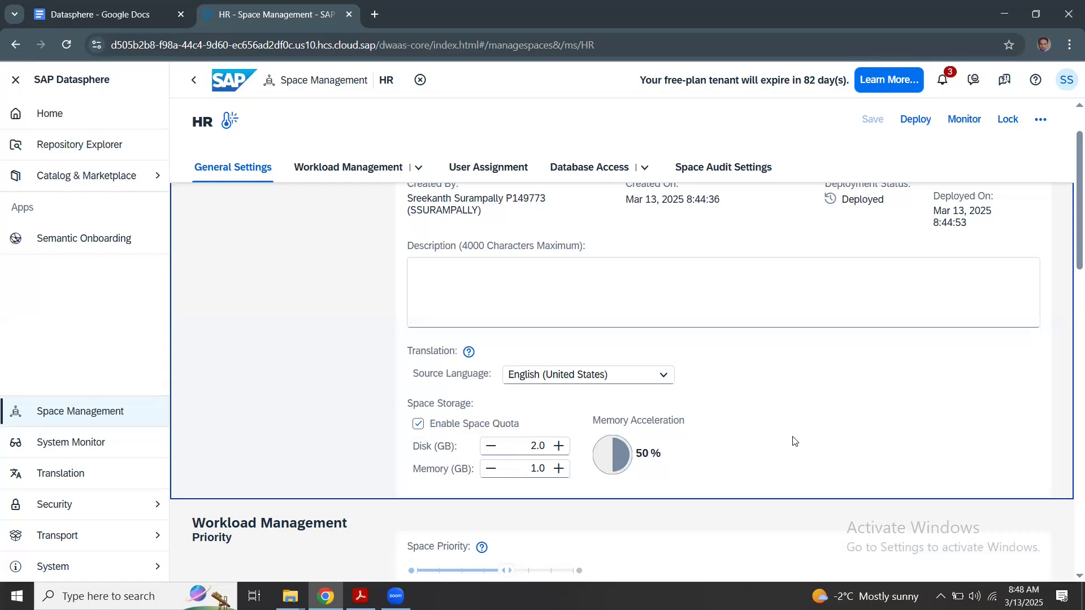
scroll(774, 429, down, 2)
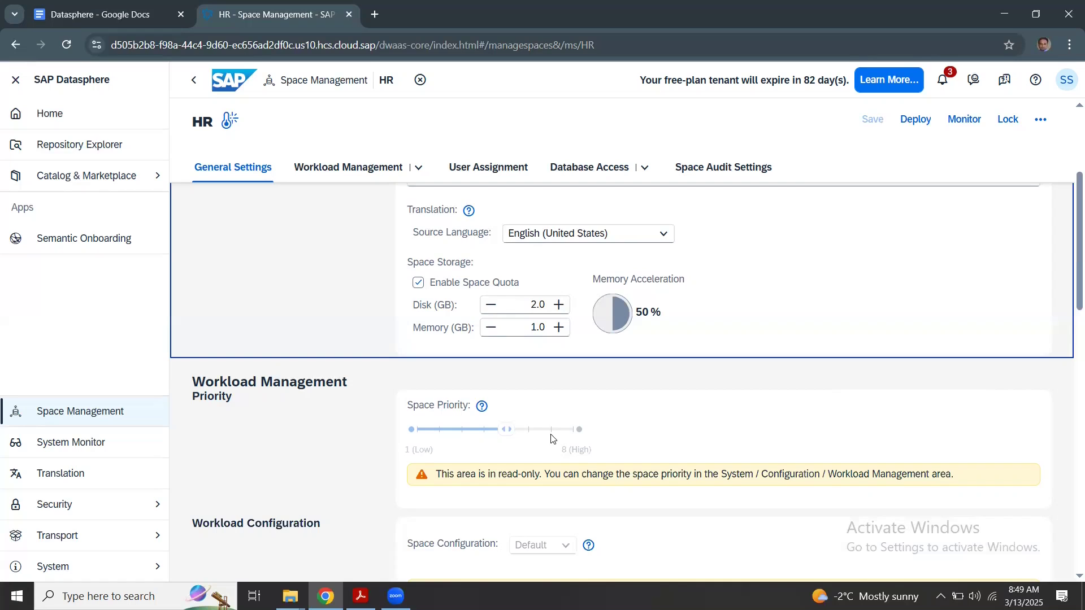
- Scroll past Space Storage to read the read-only workload priority and configuration notices
scroll(552, 439, down, 1)
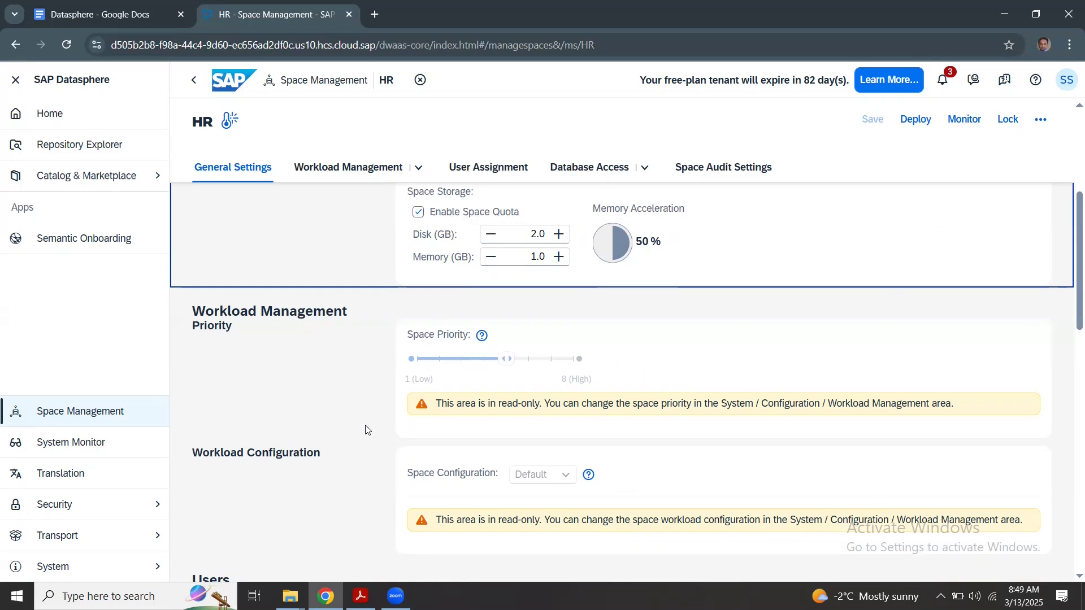
scroll(366, 430, down, 3)
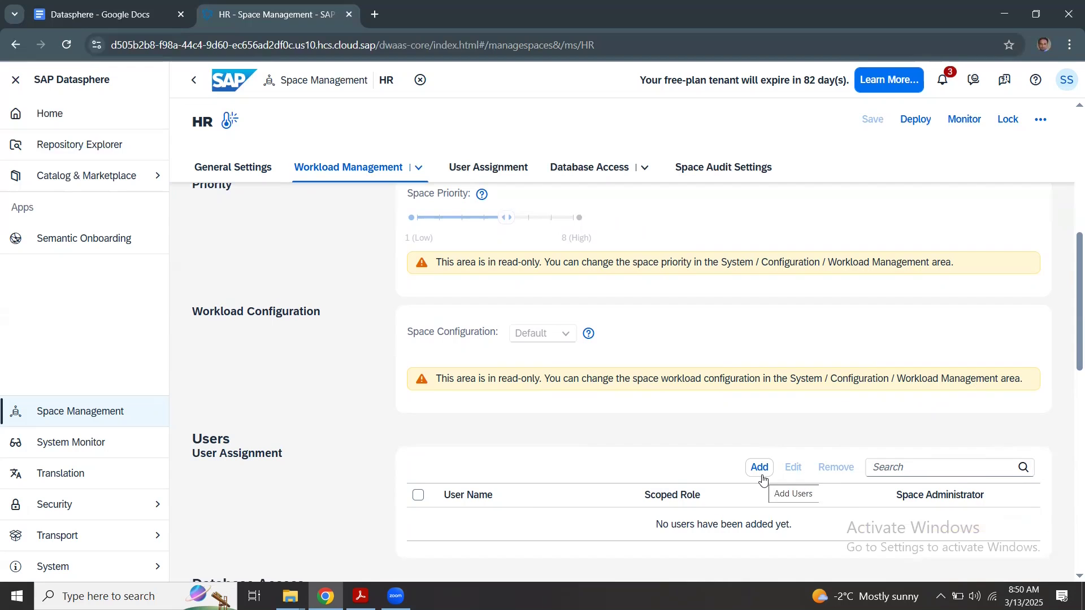
scroll(676, 485, down, 3)
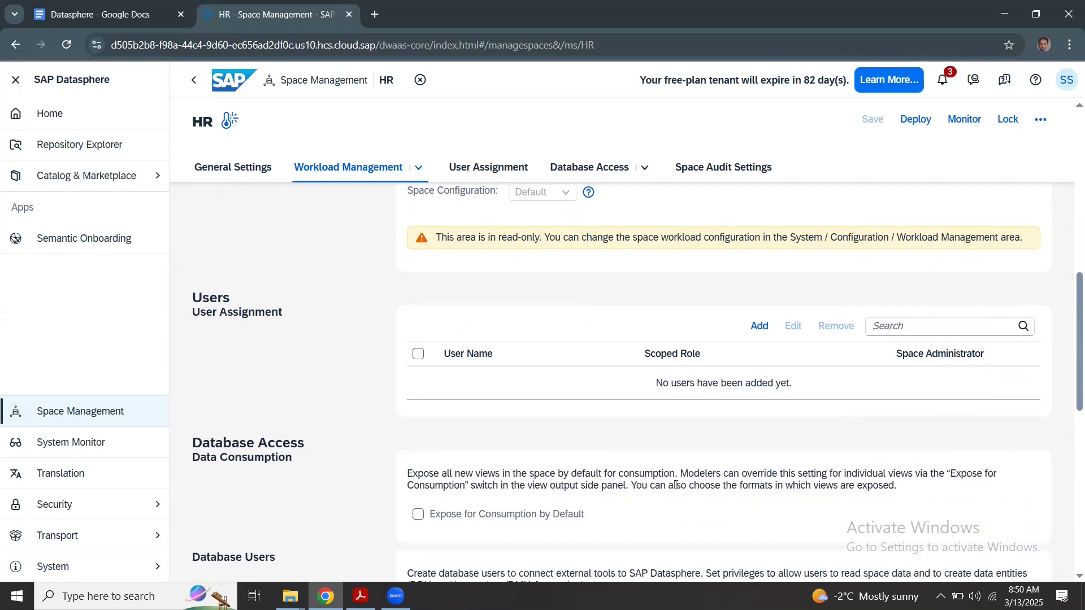
scroll(676, 485, down, 1)
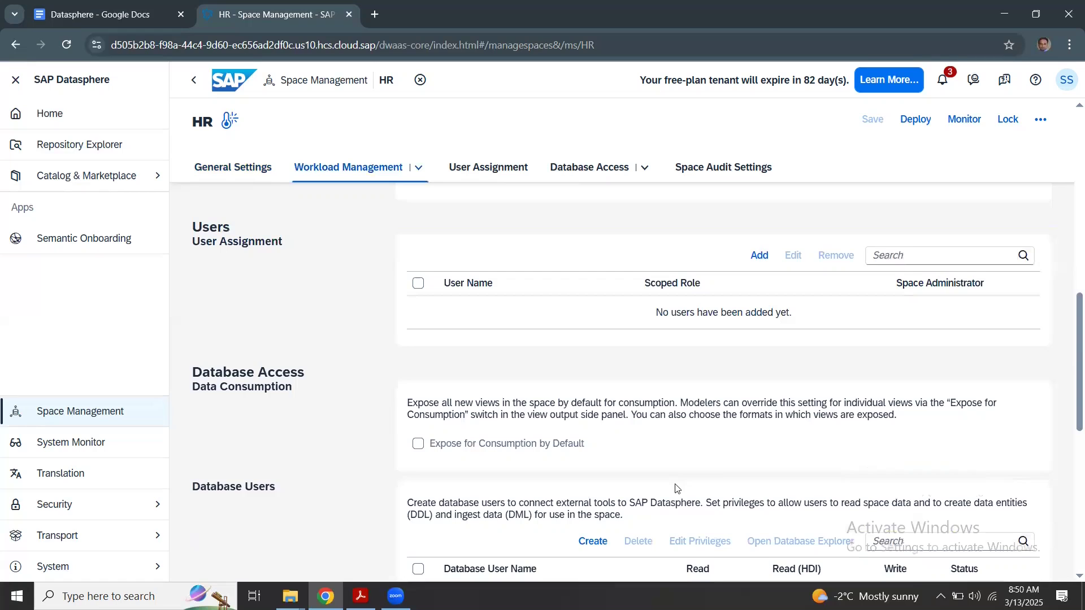
scroll(676, 488, down, 1)
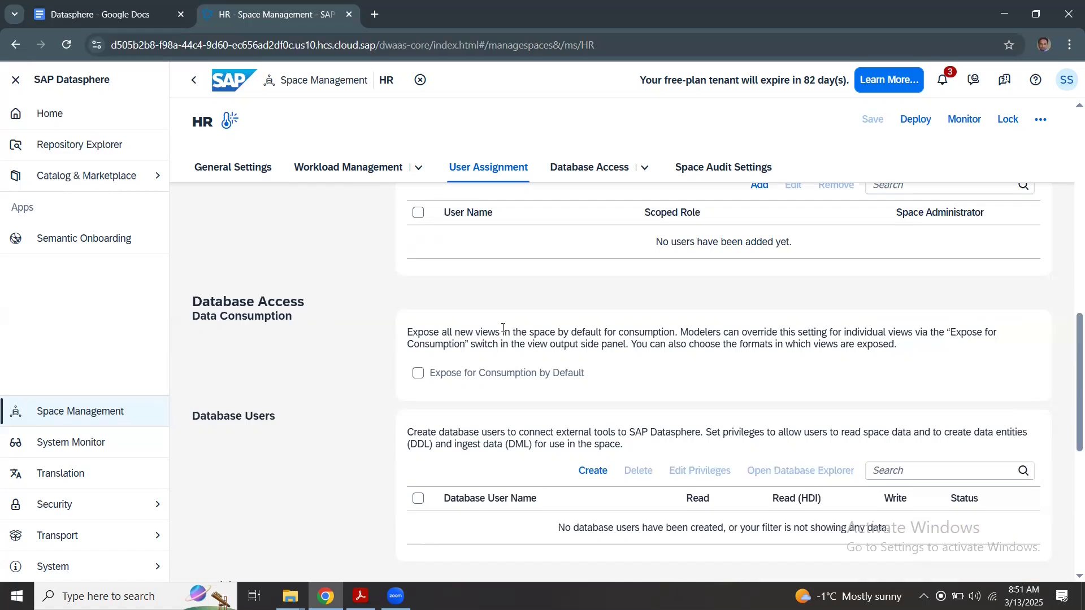
click(418, 374)
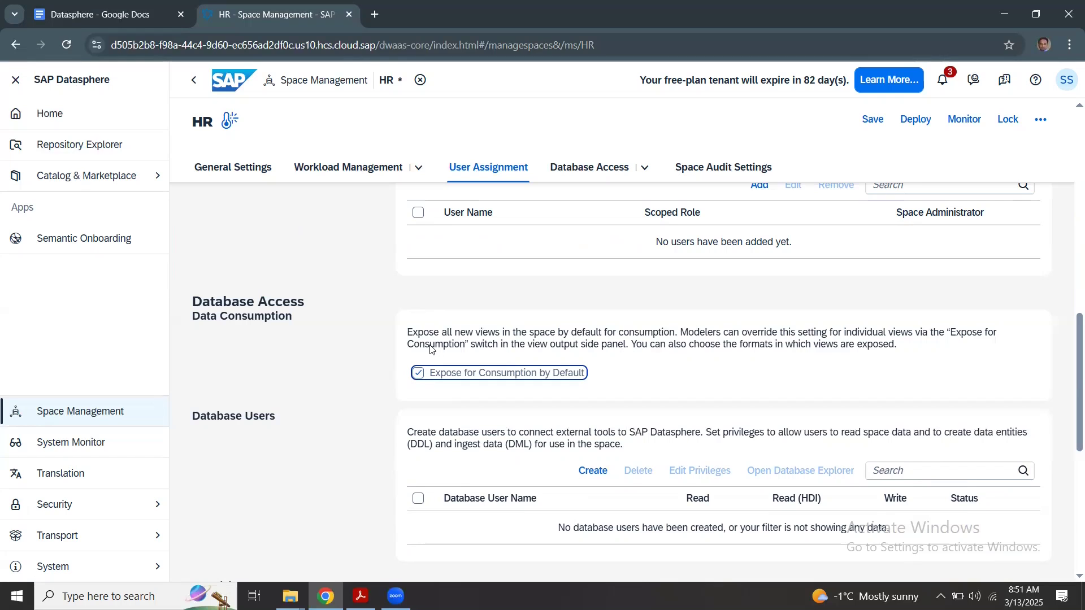
click(418, 373)
scroll(398, 456, down, 1)
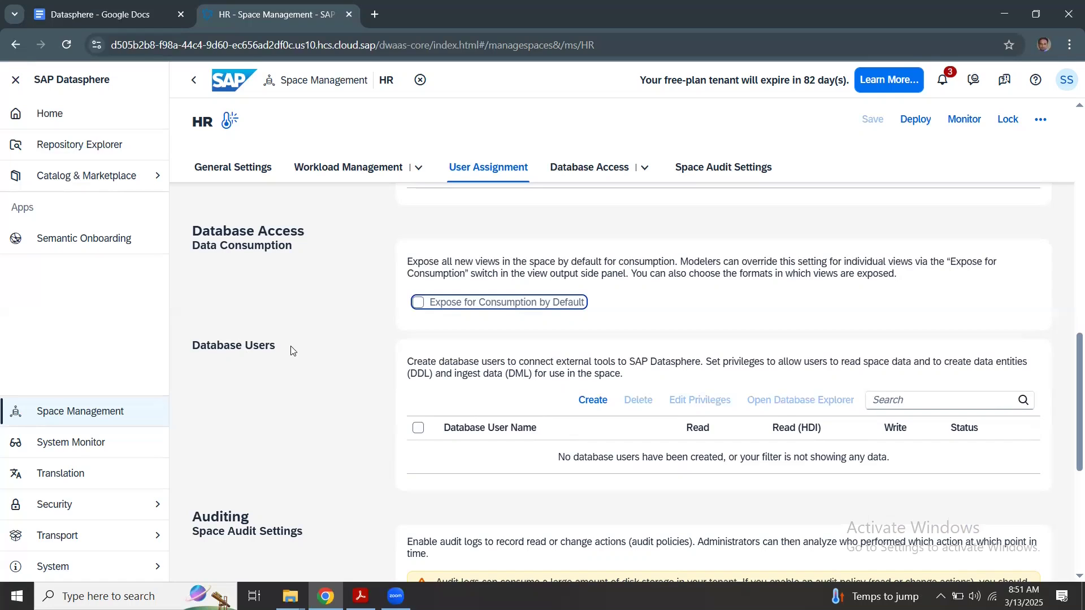
click(1067, 80)
click(598, 402)
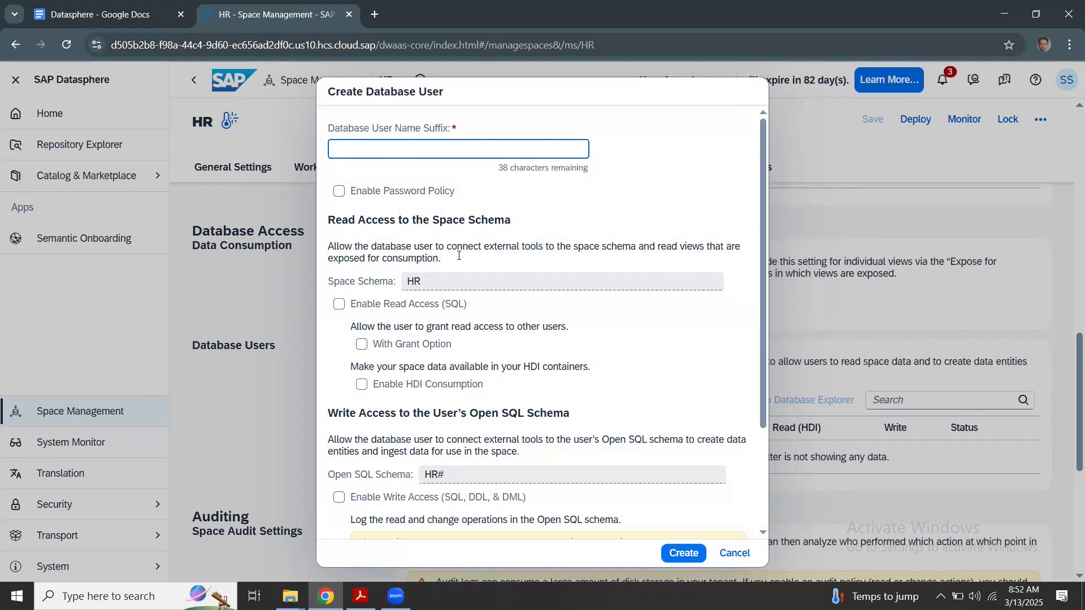
scroll(446, 415, down, 1)
scroll(446, 414, down, 1)
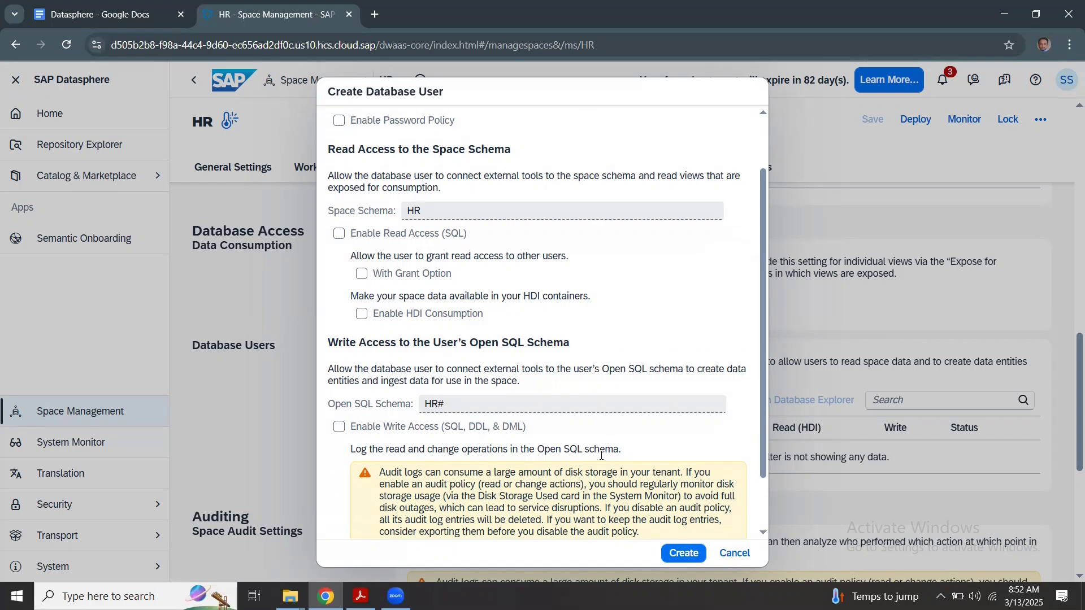
scroll(601, 455, down, 1)
click(734, 553)
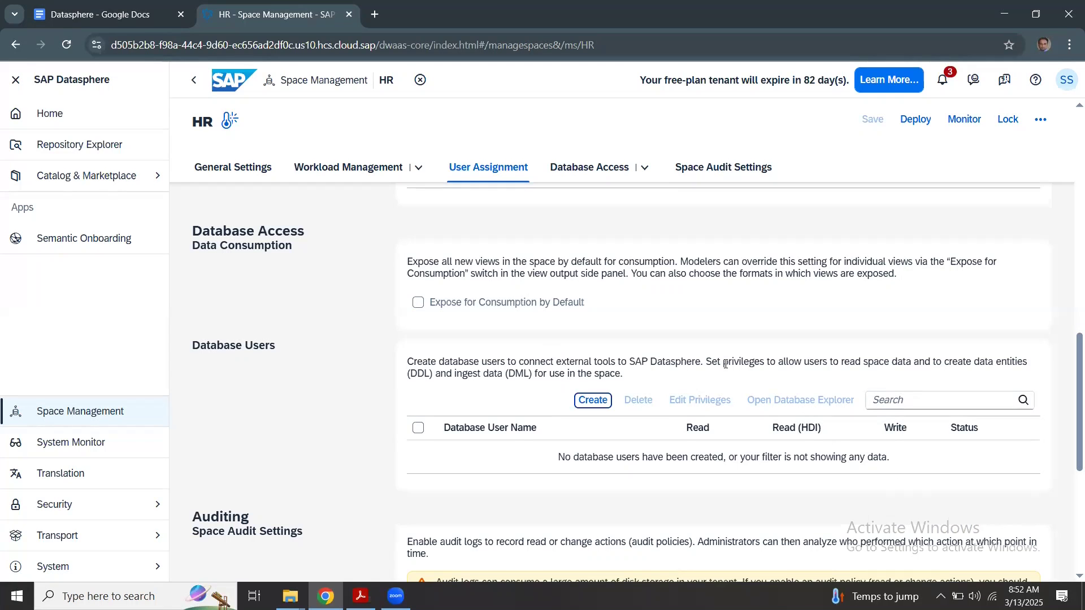
- Review the HR space's Workload Management and Users sections before deploying
scroll(708, 360, down, 2)
scroll(707, 361, down, 1)
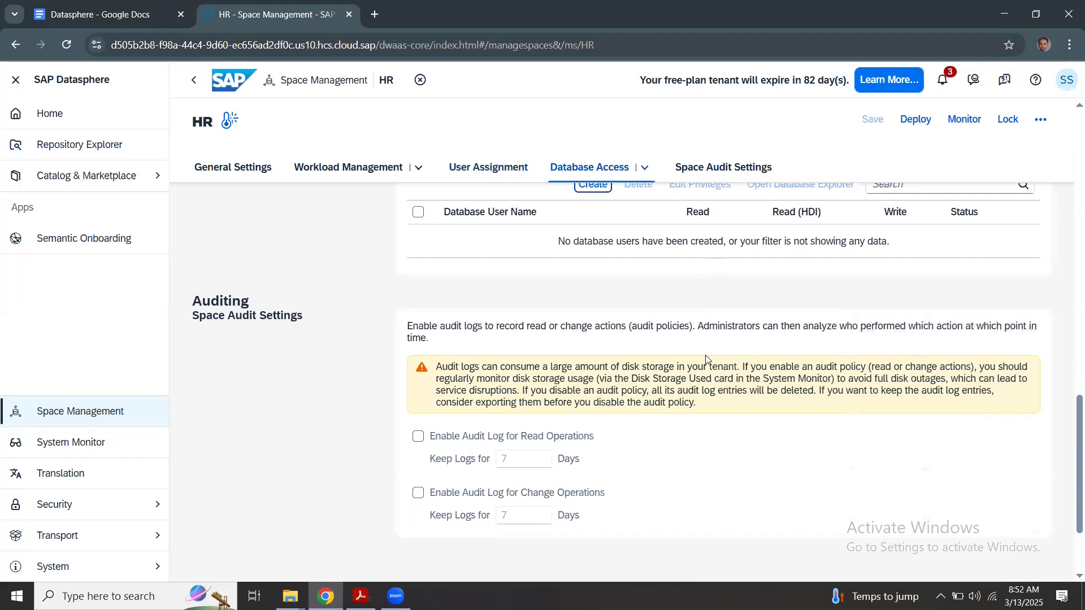
click(370, 171)
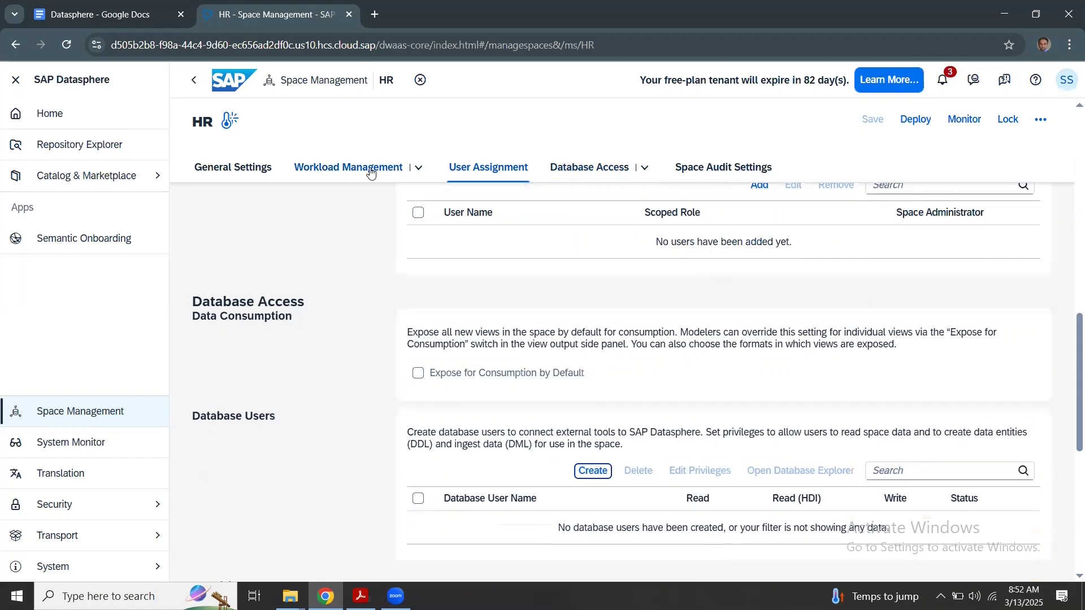
click(487, 168)
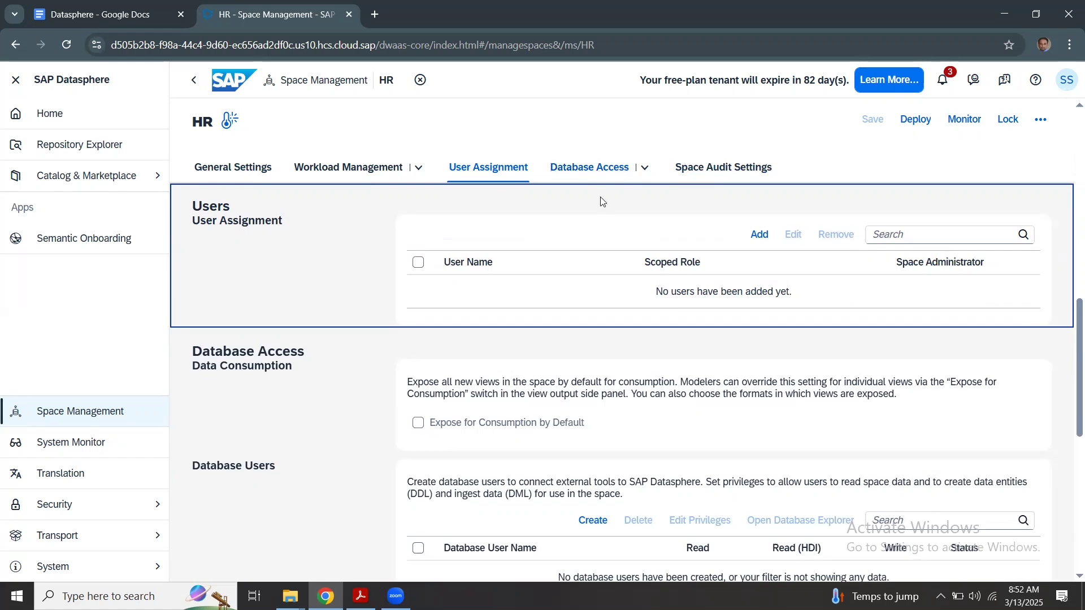
- Deploy the HR space with 2 GB disk and 1 GB memory, then view its monitoring
scroll(707, 350, up, 10)
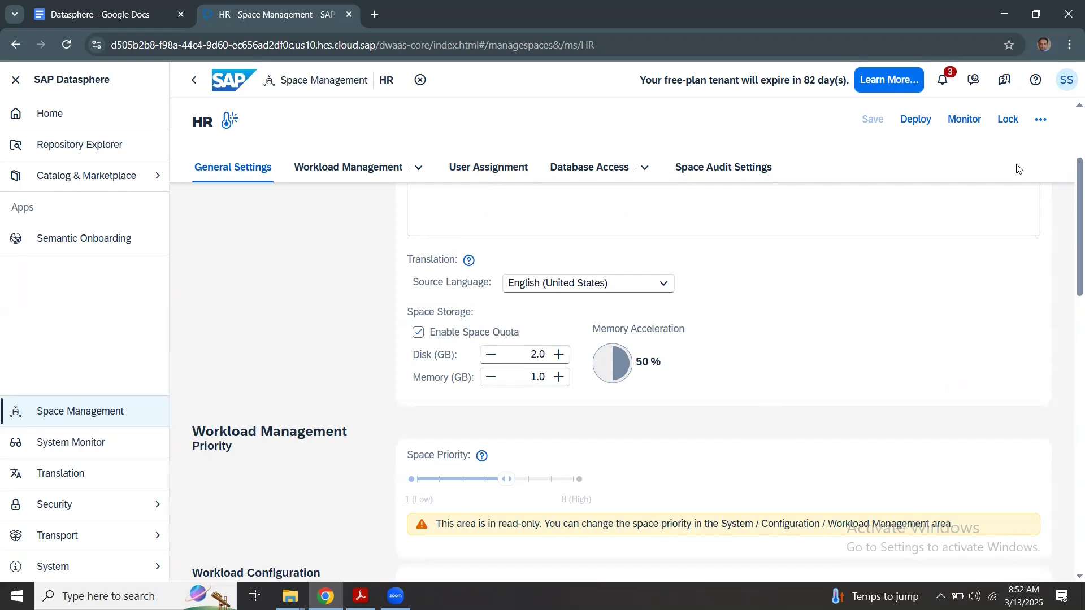
click(925, 124)
click(974, 122)
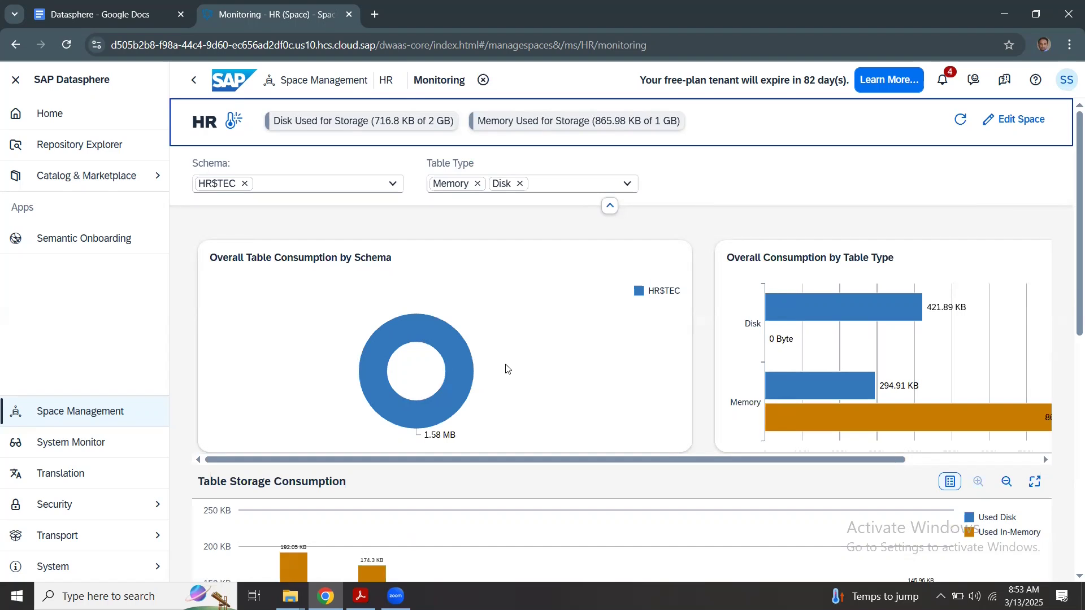
- Inspect the monitoring charts: HR$TEC schema 1.58 MB, 421.89 KB disk, 294.91 KB memory
scroll(680, 440, down, 5)
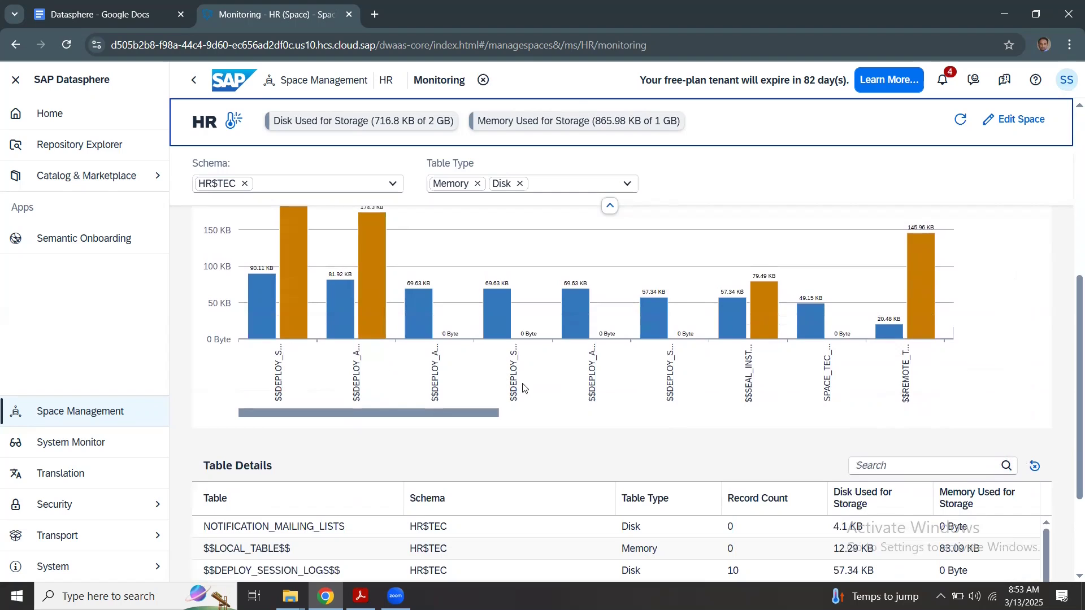
scroll(562, 427, down, 2)
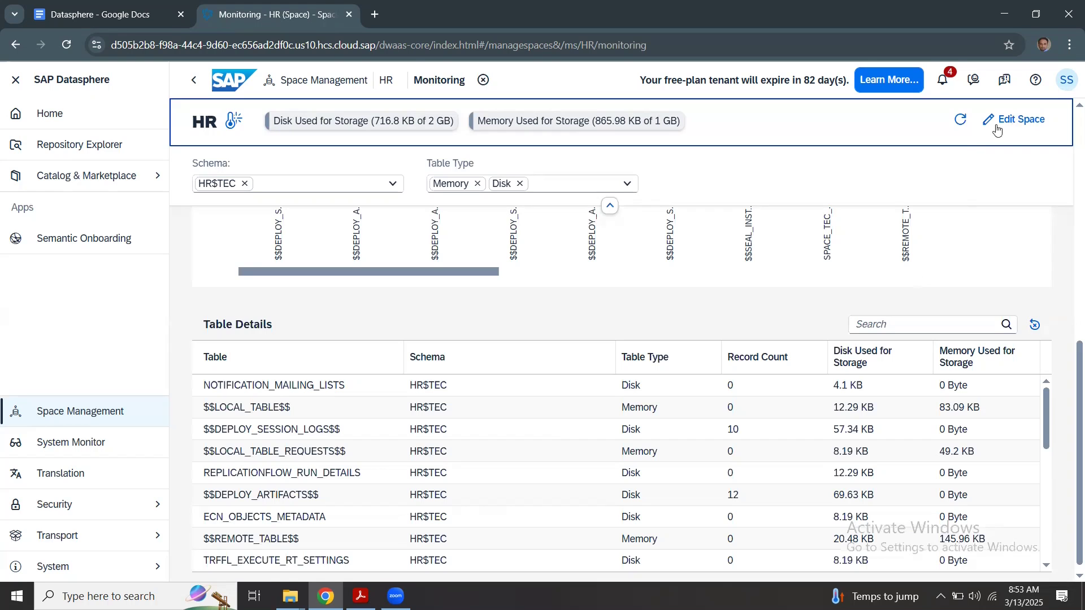
scroll(788, 278, up, 5)
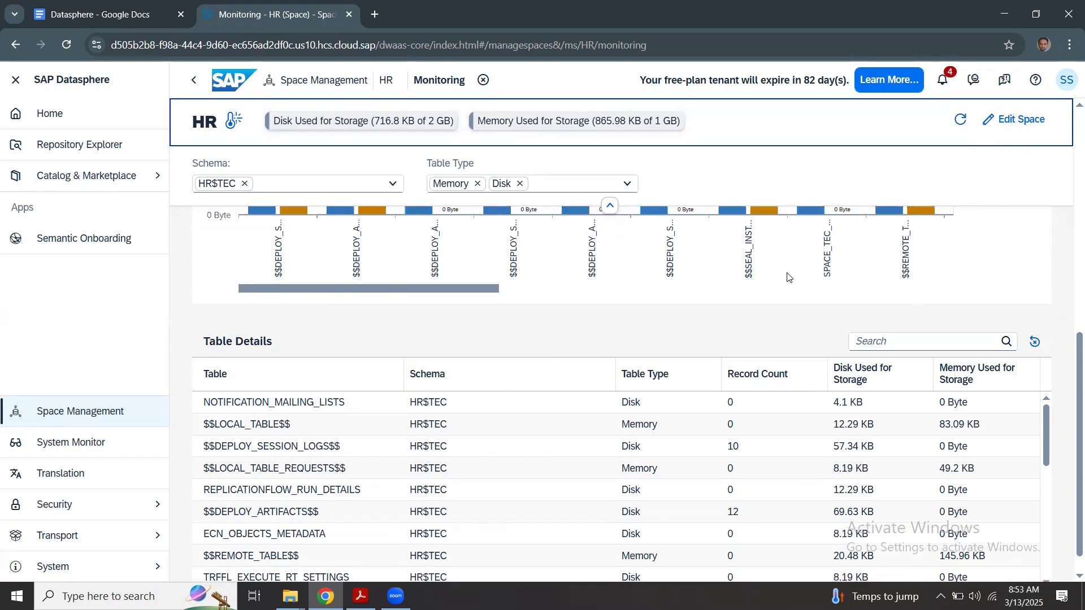
mouse_move(785, 281)
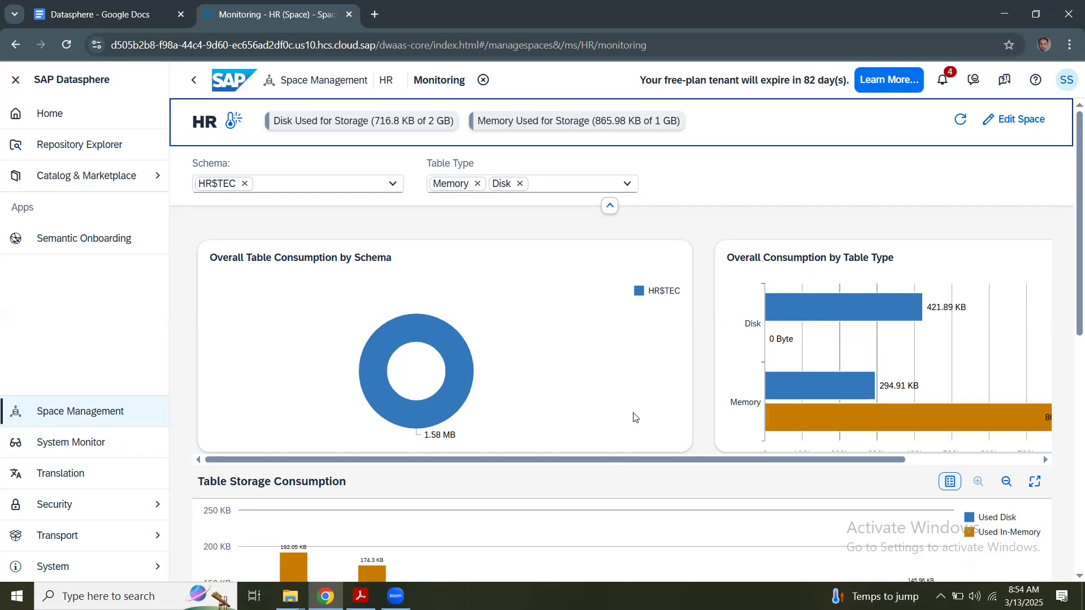
- Switch to the 'Datasphere - Google Docs' notes on space creation, allocation and monitoring
click(111, 15)
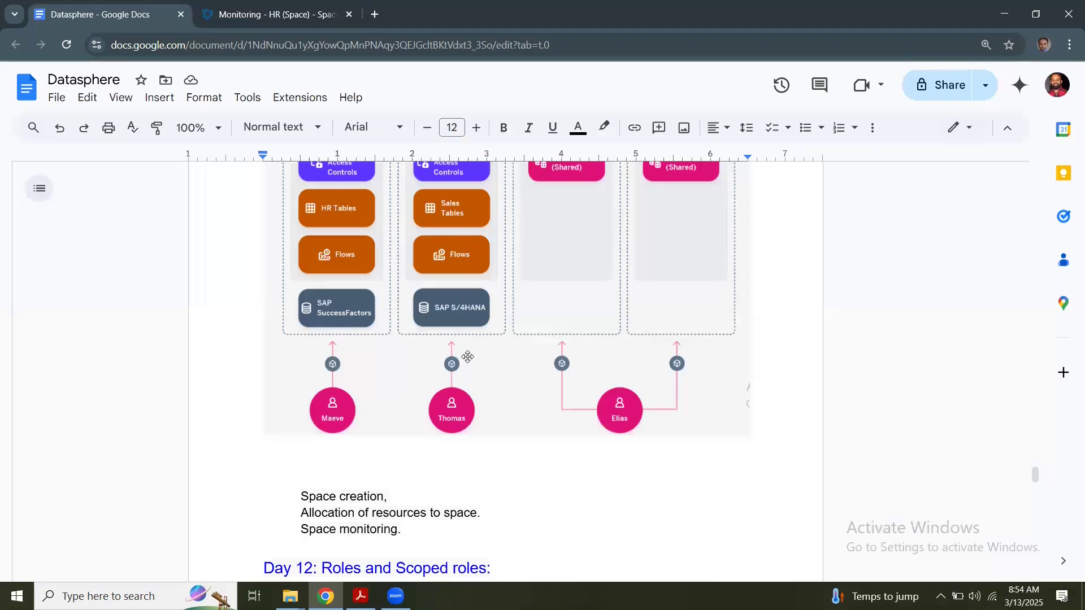
- Check HR's workload section, then open System Configuration Workload Management showing priority 5
click(264, 12)
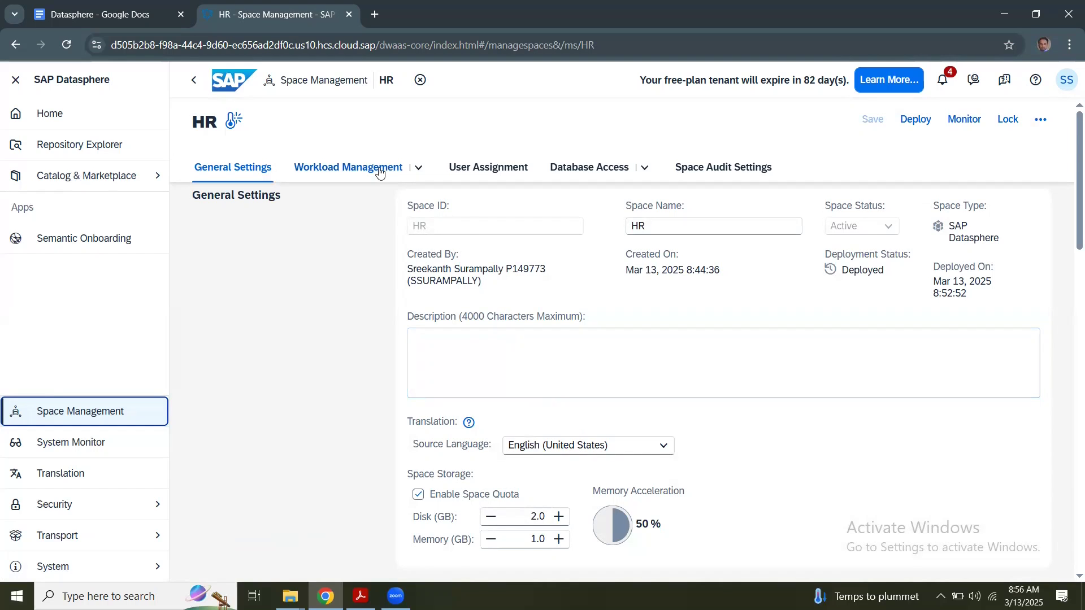
click(362, 167)
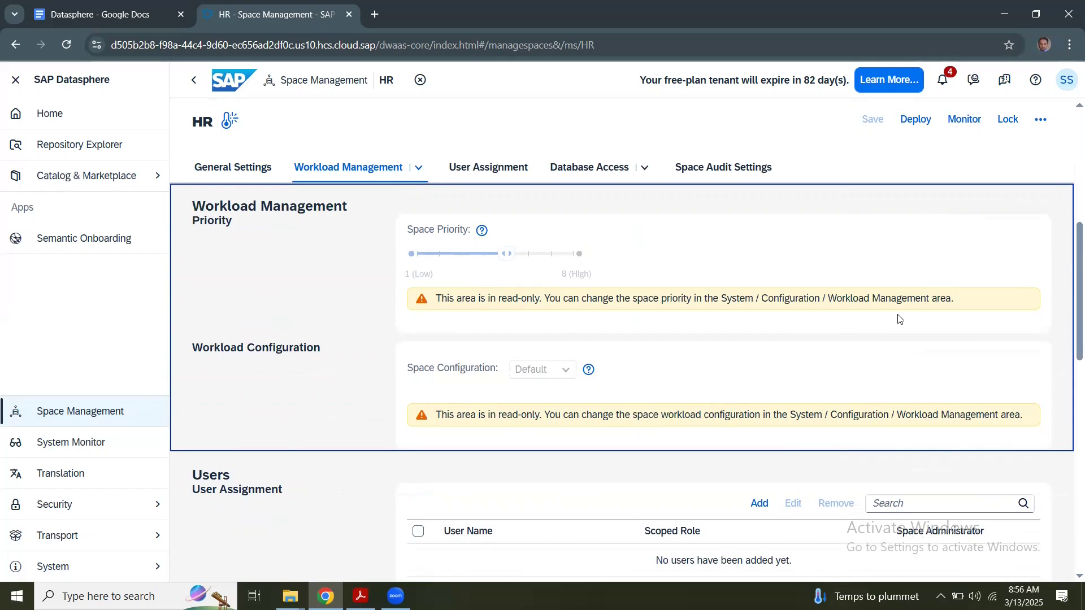
click(77, 567)
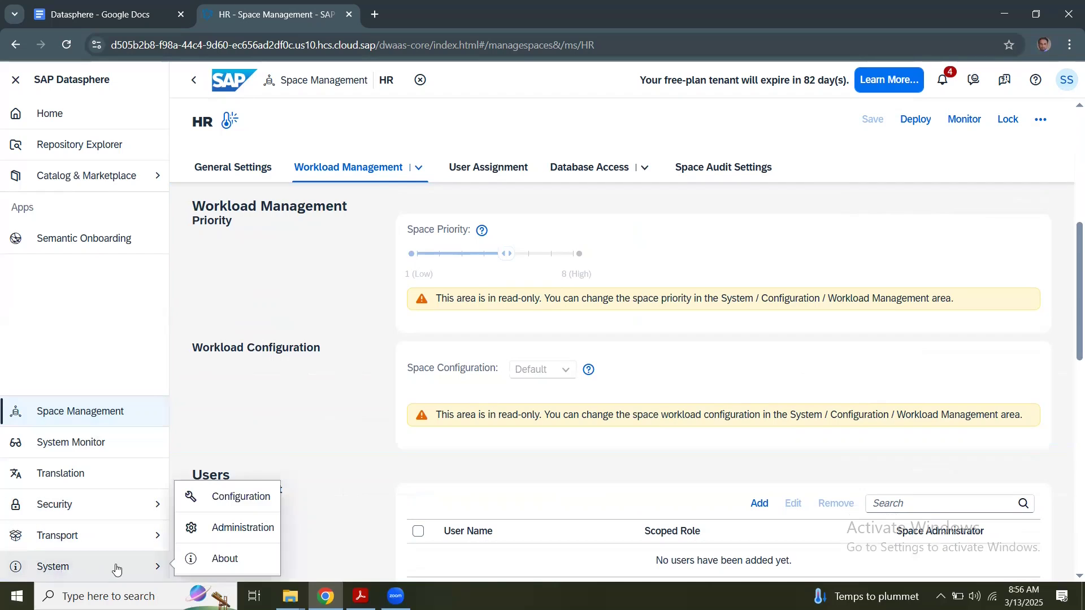
click(253, 503)
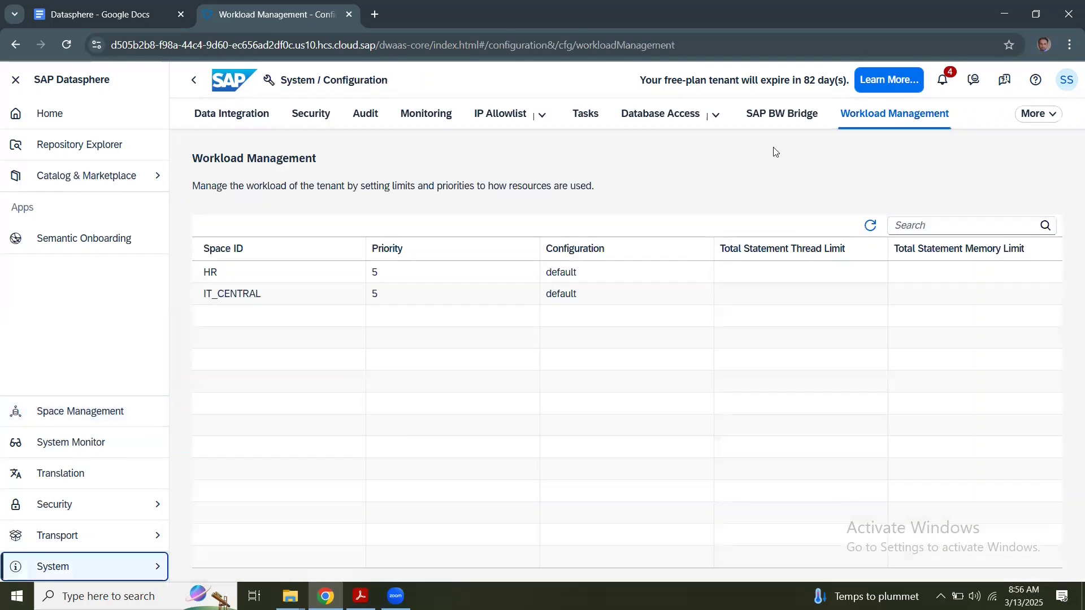
click(894, 125)
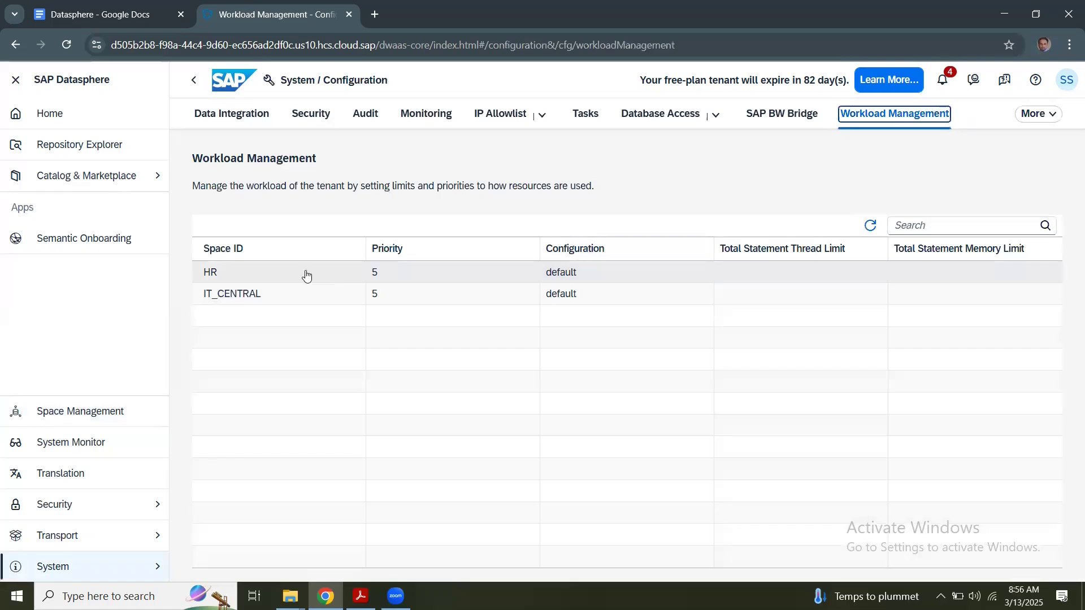
- Switch IT_CENTRAL's workload configuration to Custom
click(265, 304)
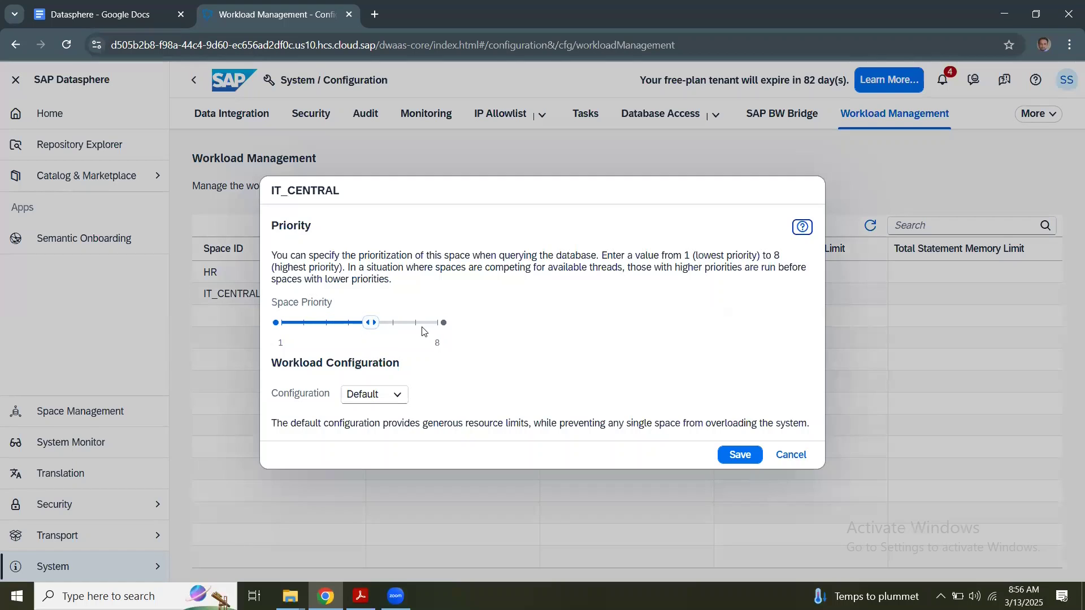
click(374, 324)
click(398, 394)
click(384, 439)
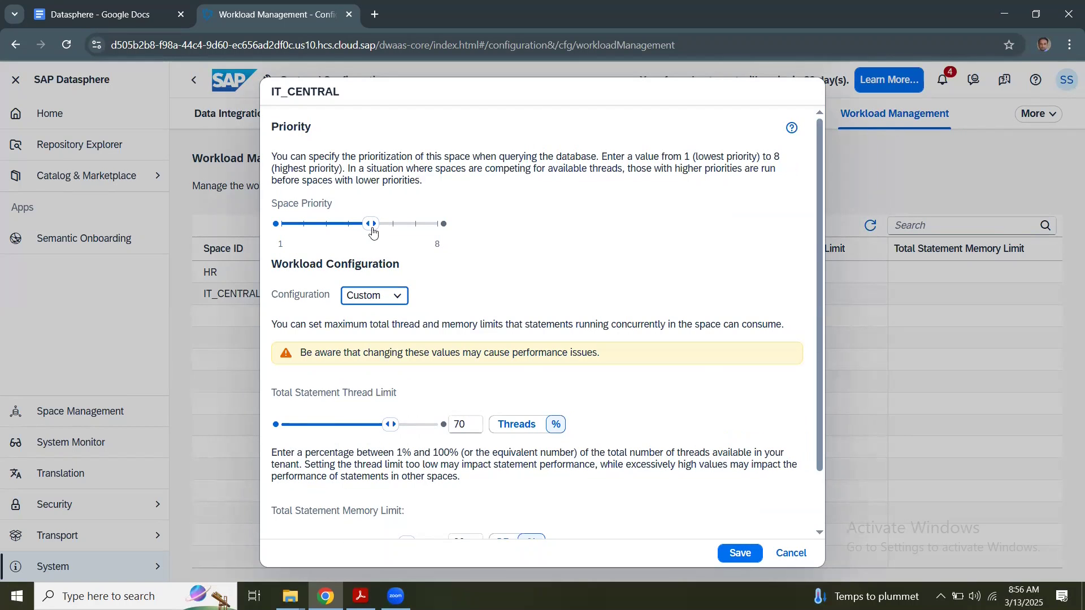
- Raise IT_CENTRAL's space priority from 5 to 6, revealing its 70-thread and 80 GB memory limits
mouse_move(376, 226)
drag(376, 226, 401, 231)
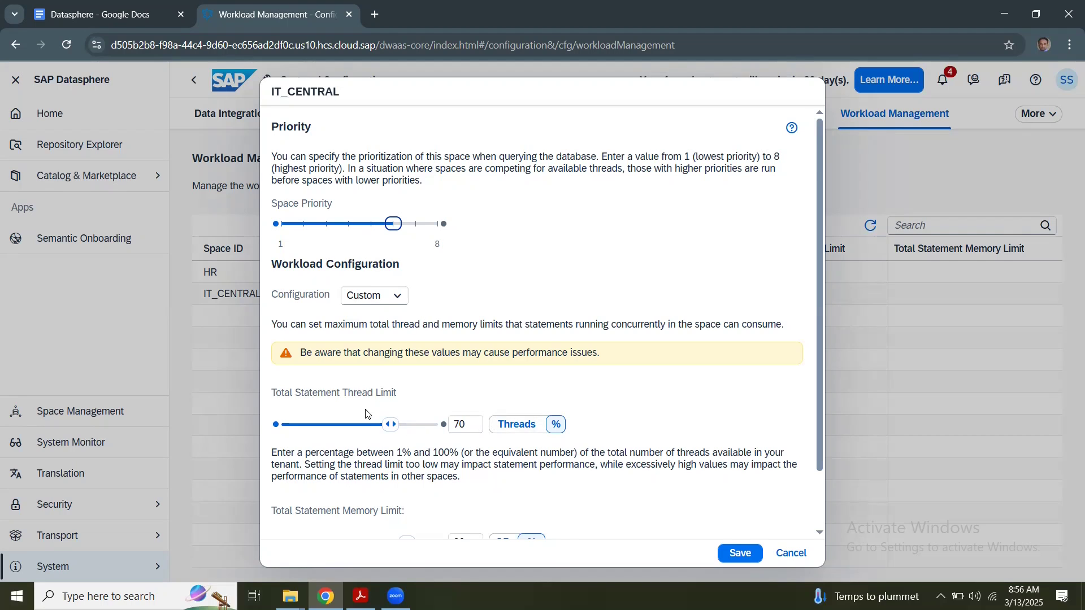
scroll(365, 414, down, 2)
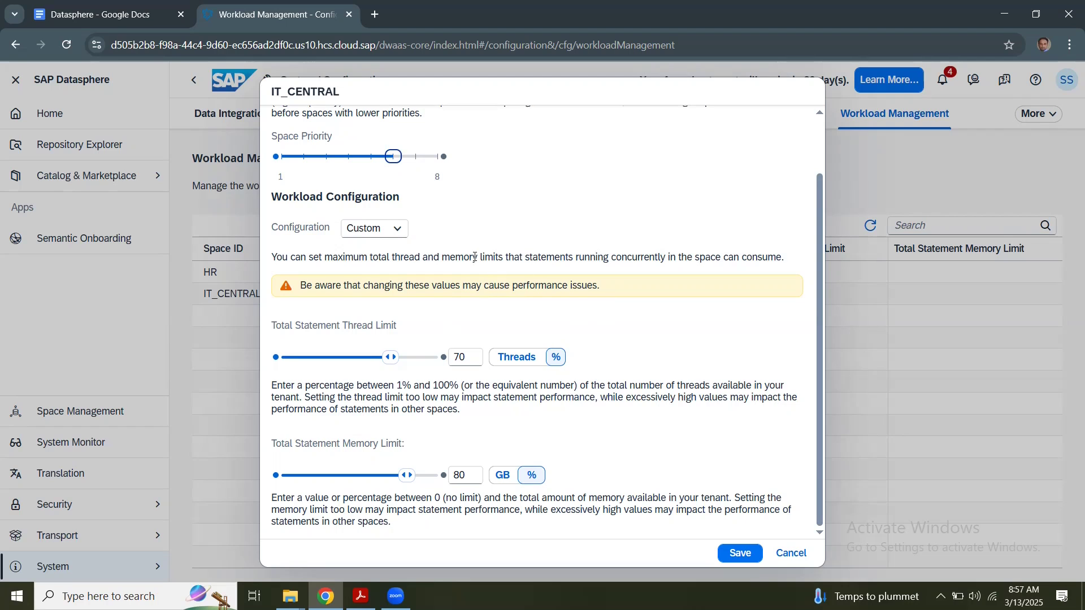
- Discard the IT_CENTRAL edits and return to HR's General Settings, showing Deployed with 2.0 GB disk and 1.0 GB memory
click(791, 554)
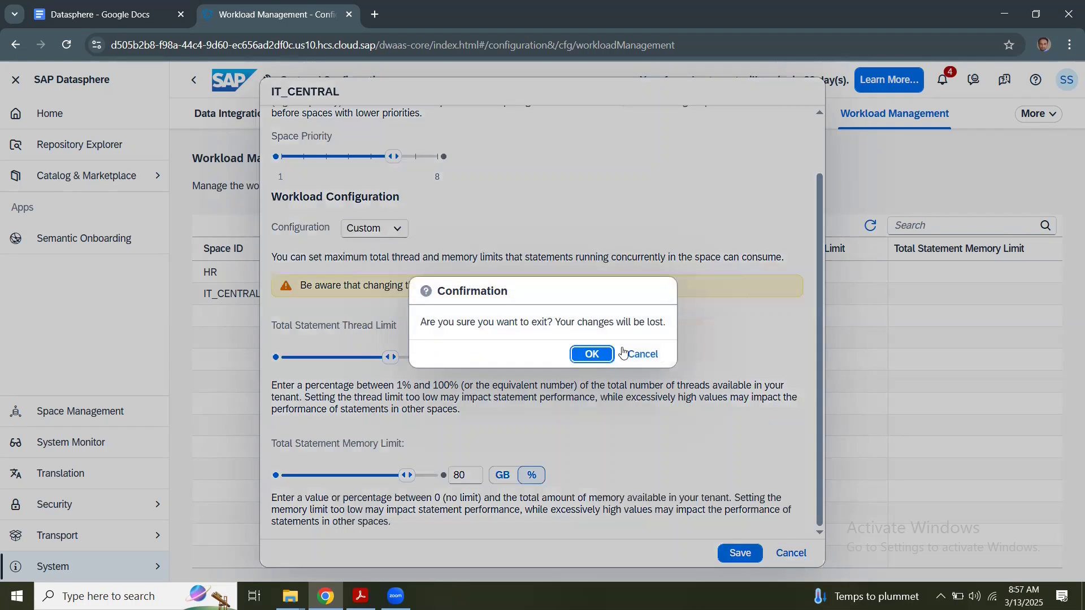
click(600, 355)
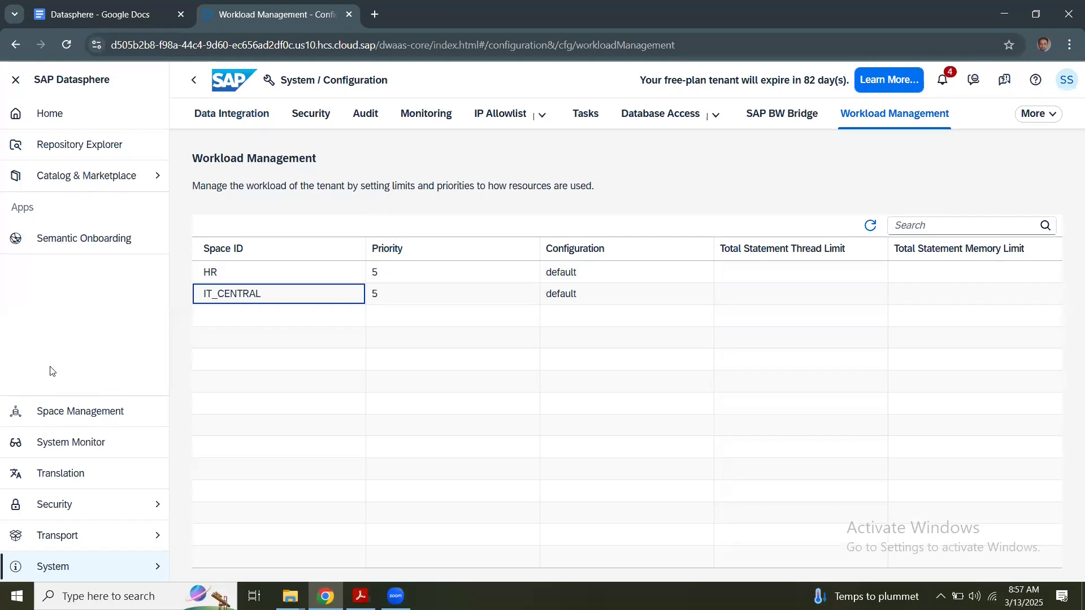
click(65, 418)
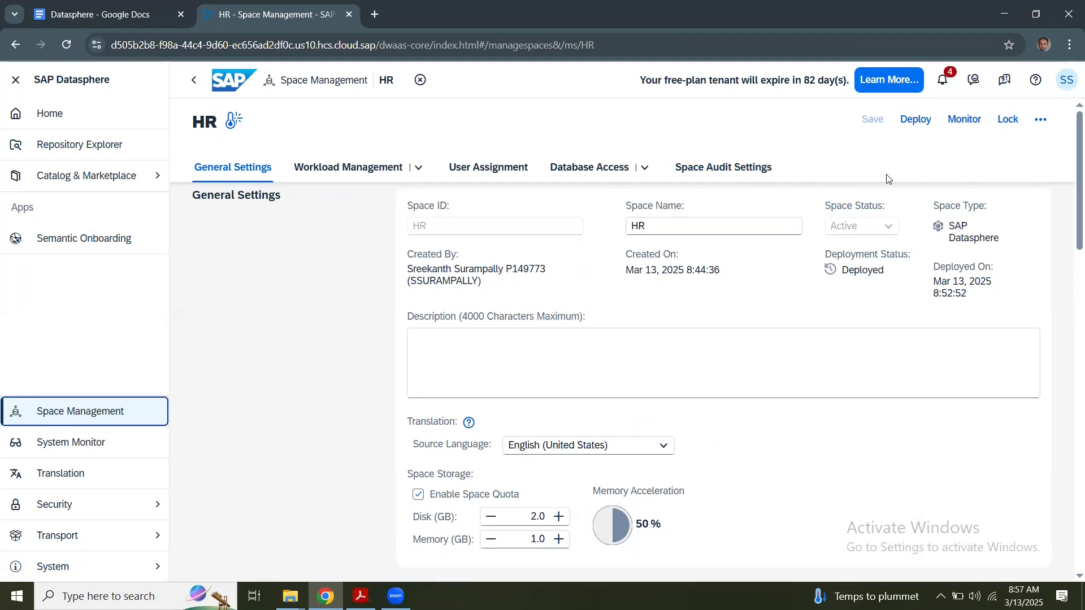
click(1041, 119)
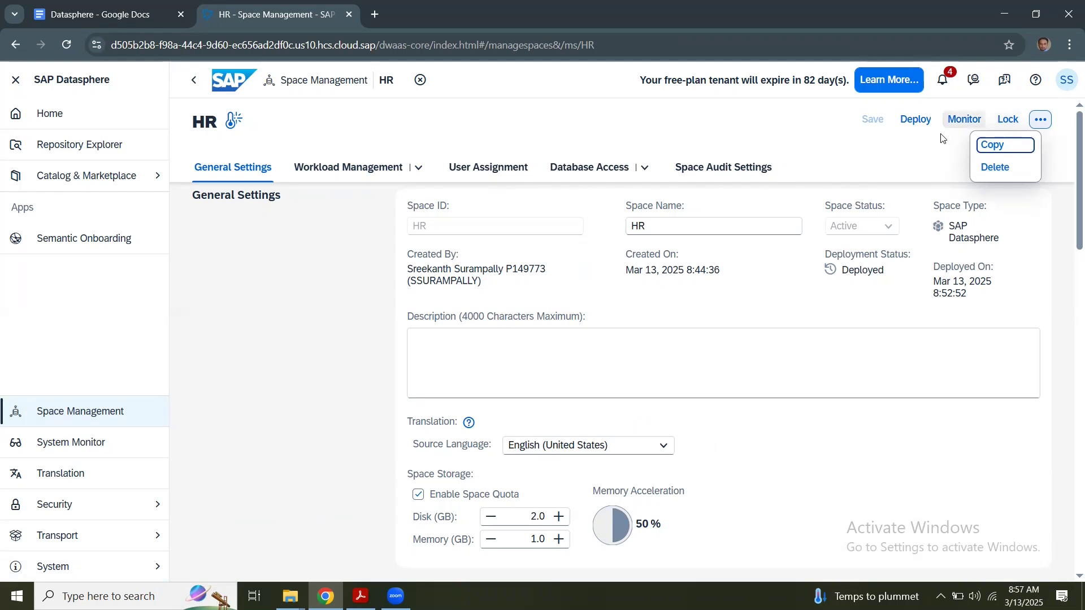
click(926, 153)
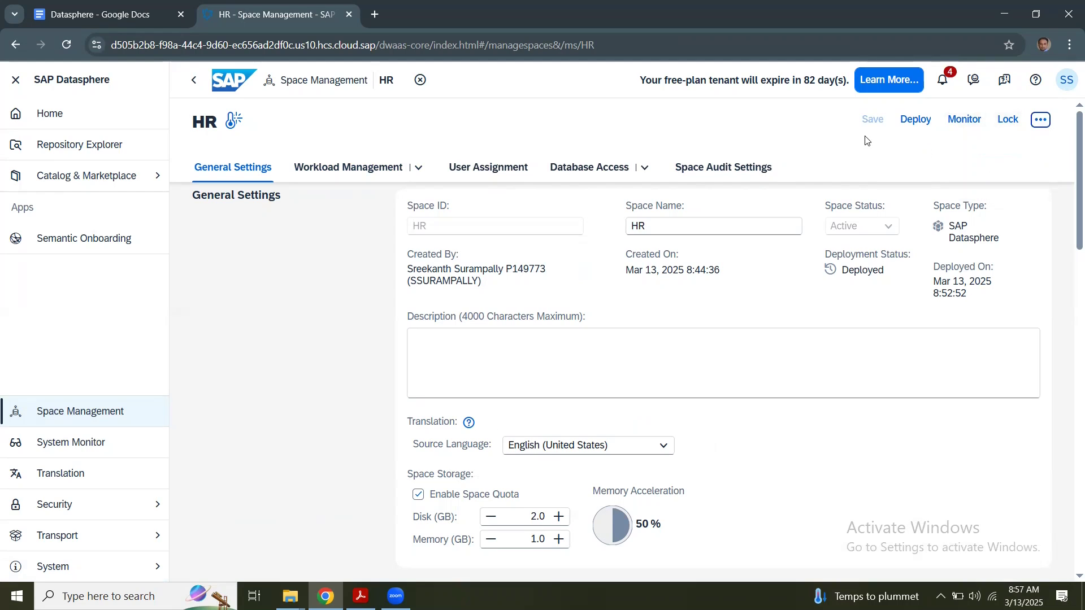